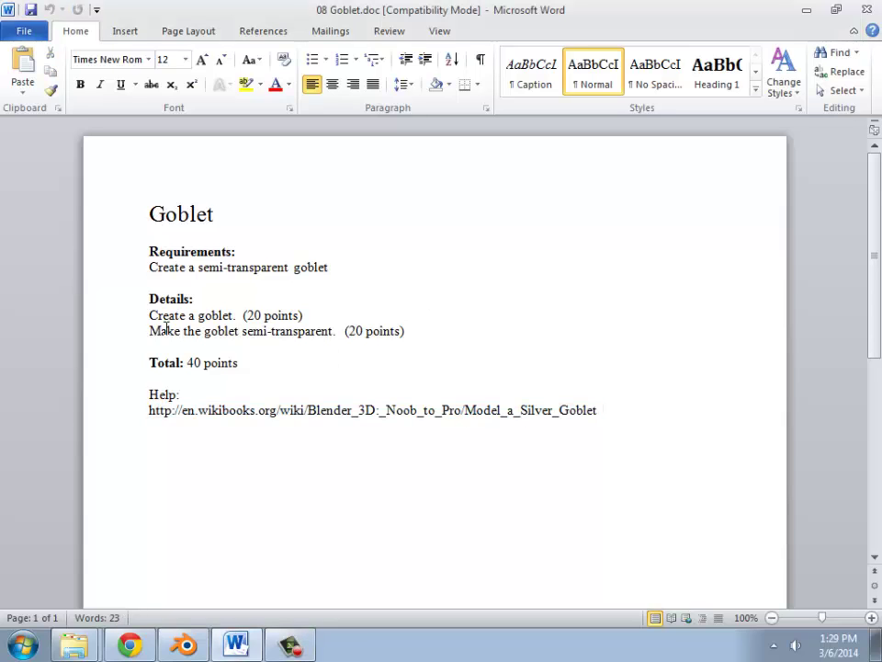
# - Review the 'Create a goblet' and semi-transparent goblet requirements, then bring up the Wikibooks tutorial
pyautogui.moveTo(197, 309); pyautogui.dragTo(343, 317)
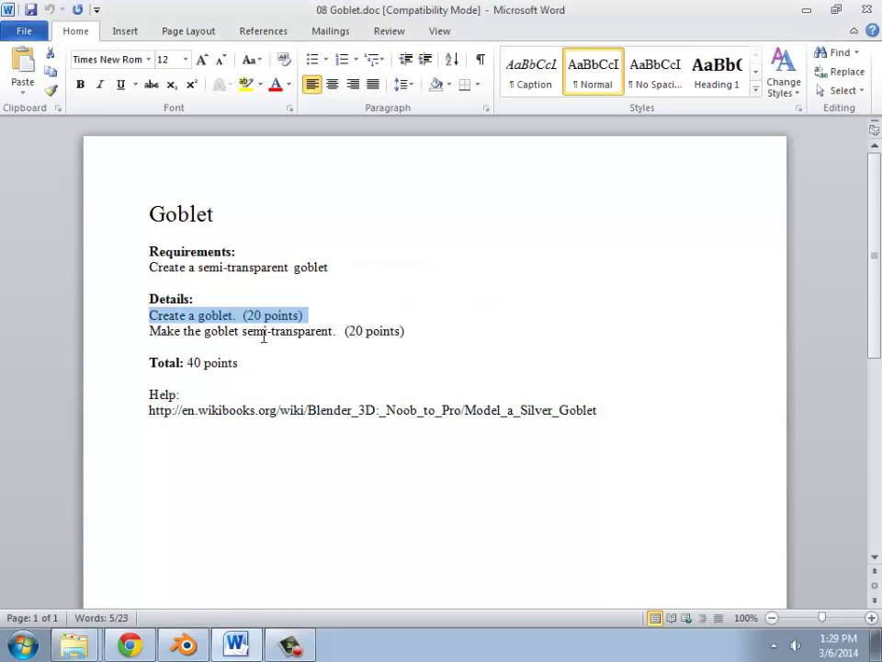
pyautogui.click(288, 303)
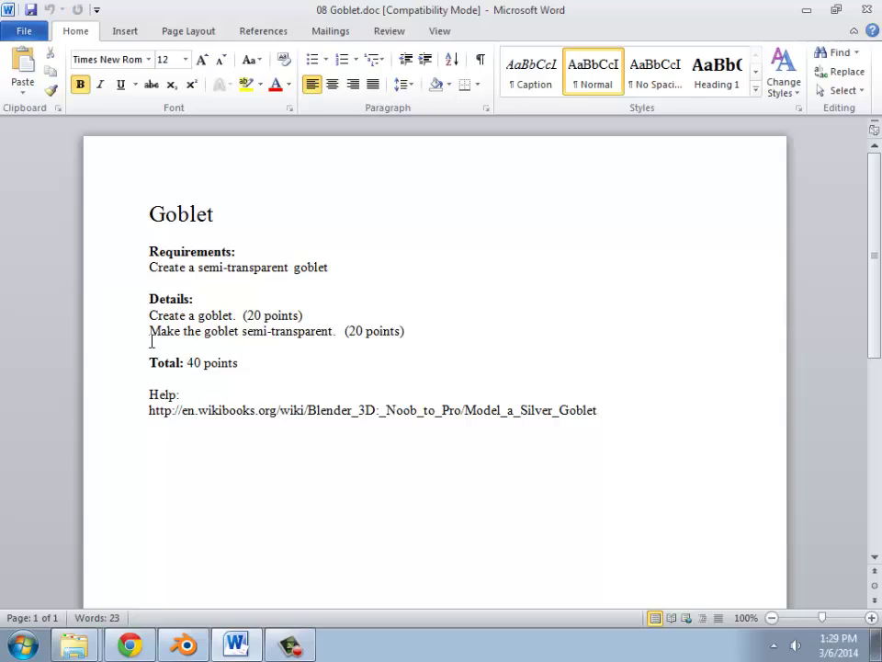
pyautogui.moveTo(150, 341); pyautogui.dragTo(457, 339)
pyautogui.click(456, 331)
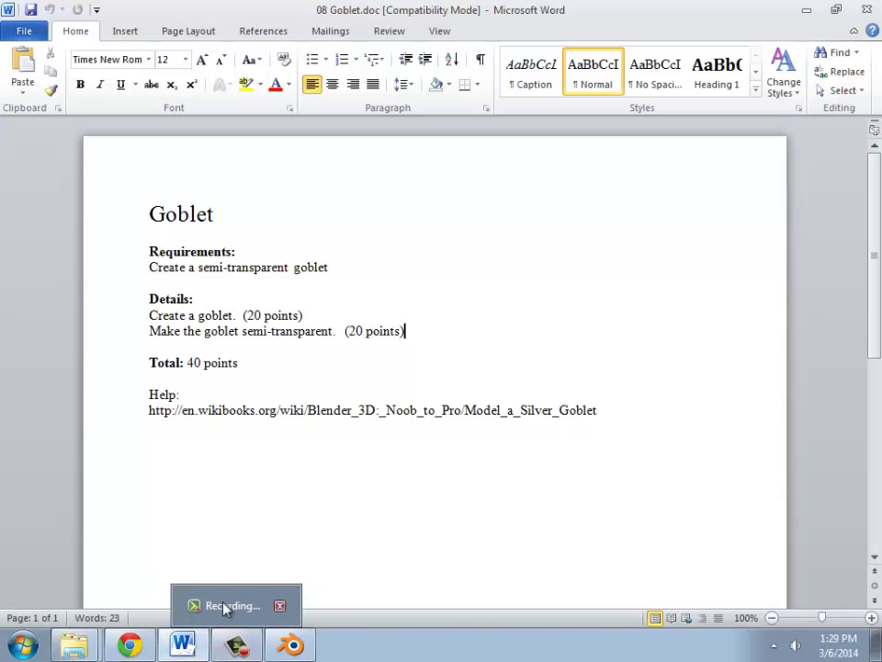
pyautogui.click(132, 645)
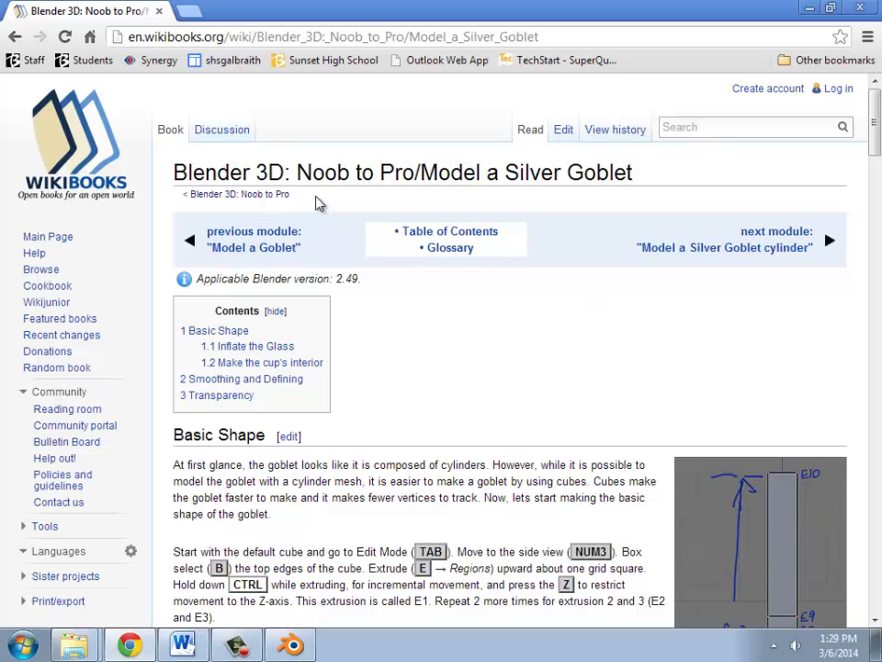
# - Read down the tutorial through Basic Shape, Inflate the Glass and Make the cup's interior
pyautogui.scroll(-3, 589, 308)
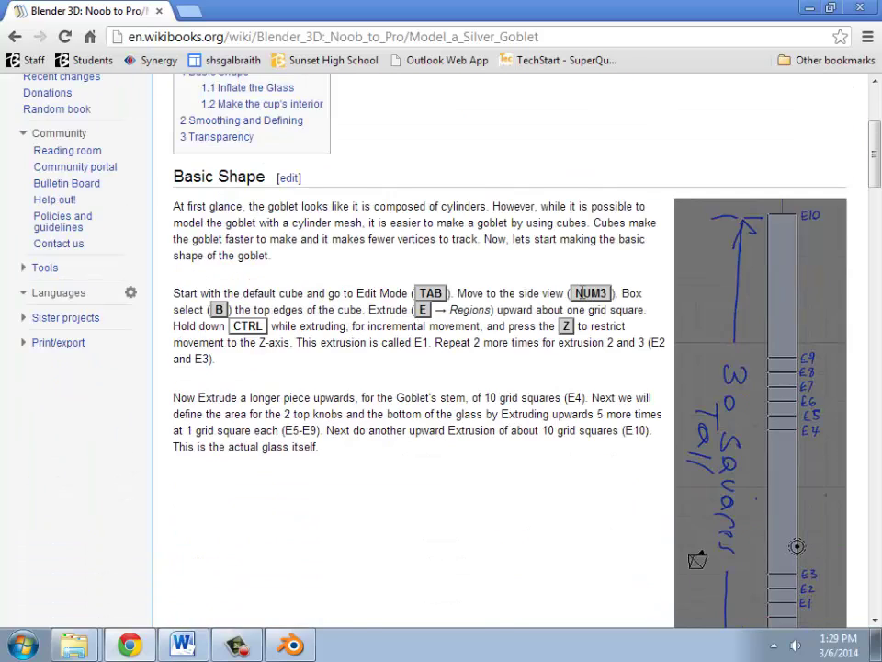
pyautogui.scroll(-1, 580, 292)
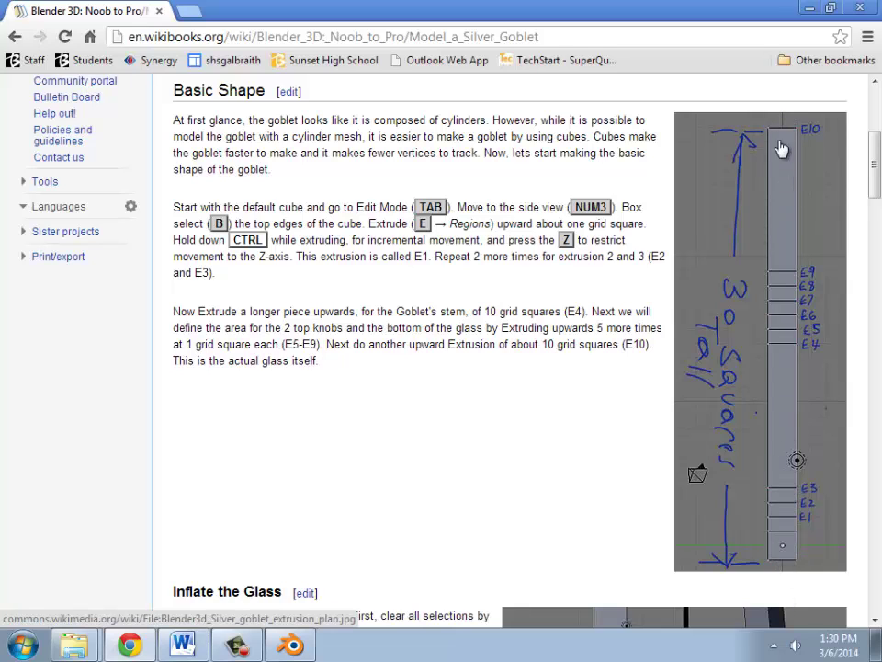
pyautogui.scroll(-4, 669, 331)
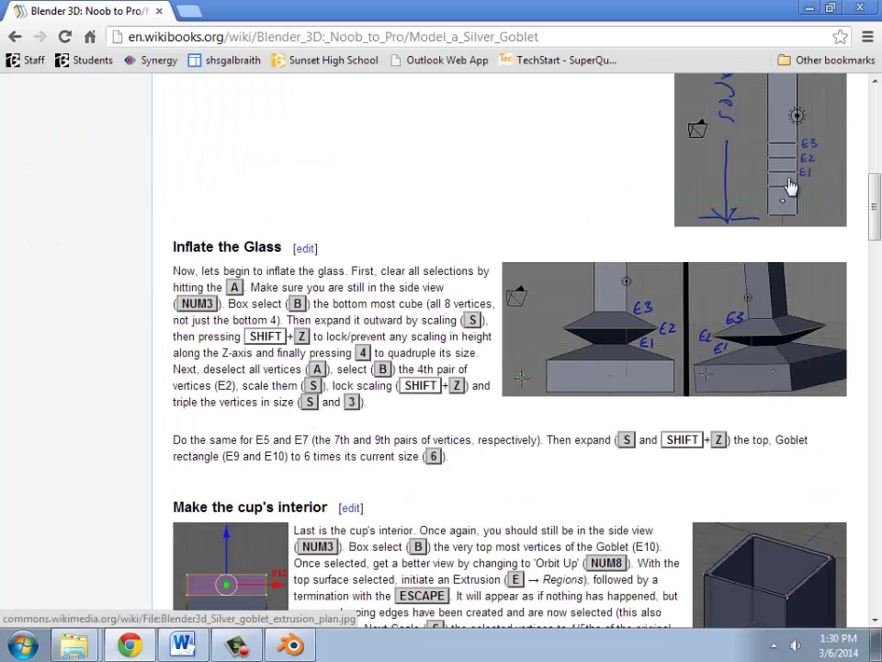
pyautogui.scroll(-3, 542, 292)
pyautogui.scroll(-2, 375, 397)
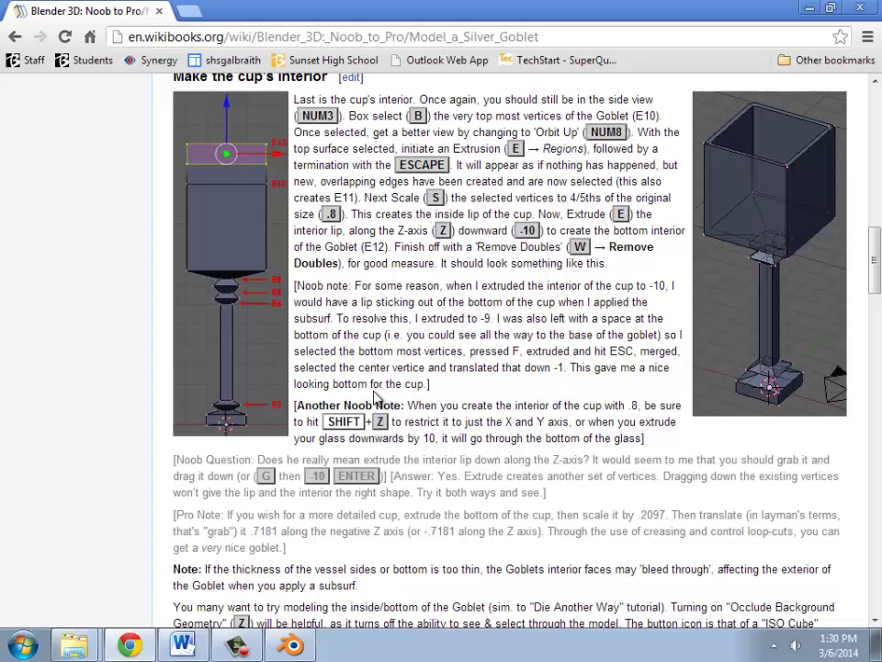
pyautogui.scroll(2, 402, 288)
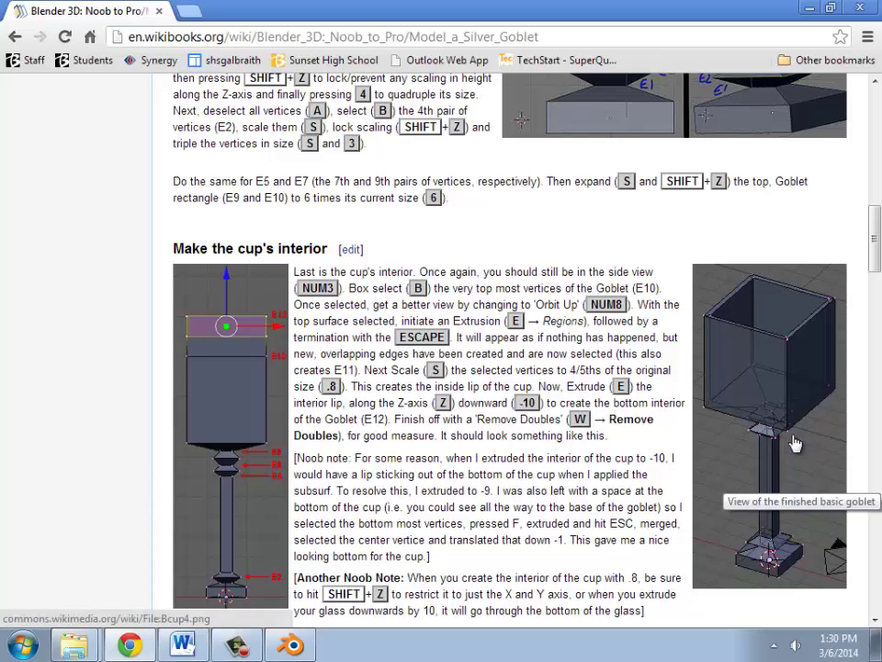
# - Scroll past Smoothing and Defining to the tutorial's Transparency section on alpha and ray transparency
pyautogui.scroll(-10, 795, 444)
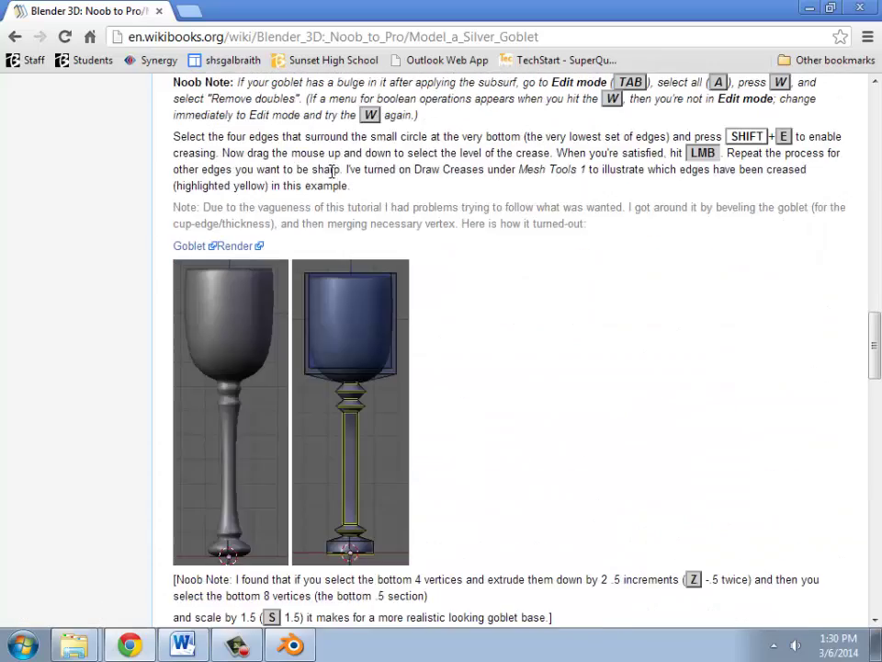
pyautogui.scroll(3, 400, 338)
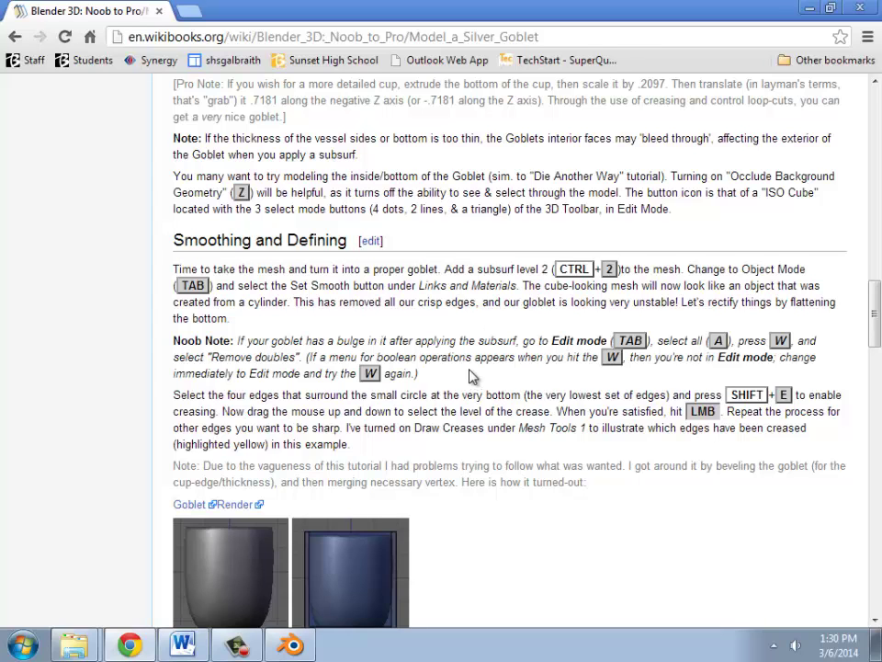
pyautogui.scroll(-2, 471, 377)
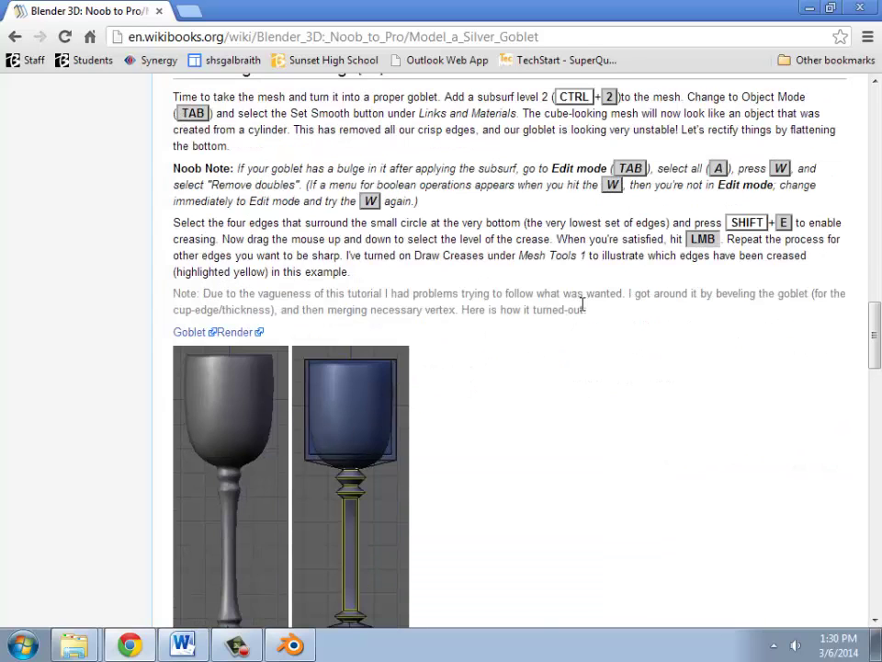
pyautogui.scroll(-10, 582, 306)
pyautogui.scroll(2, 577, 314)
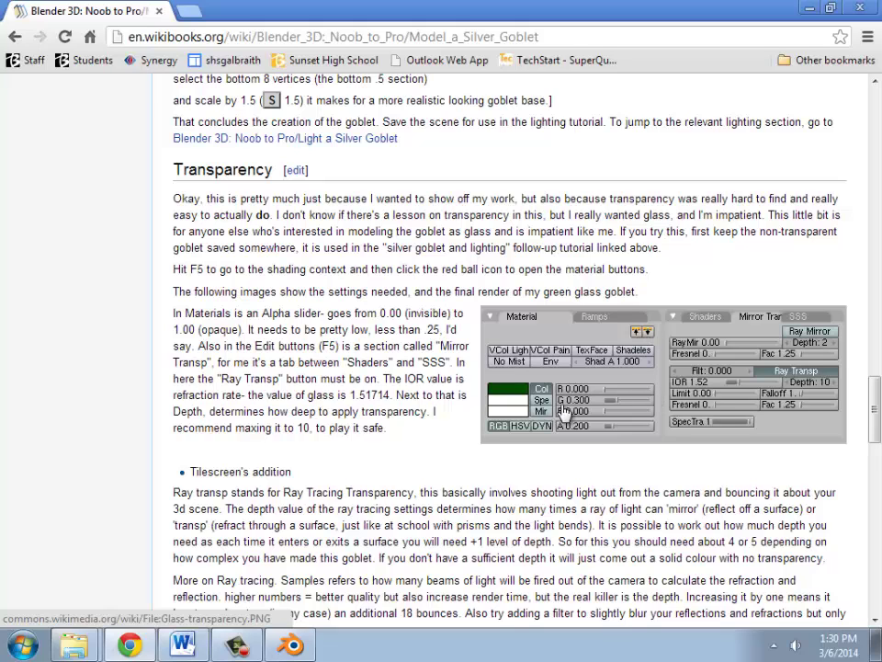
# - In Blender, widen the Properties editor and show the cube's Material settings
pyautogui.click(292, 646)
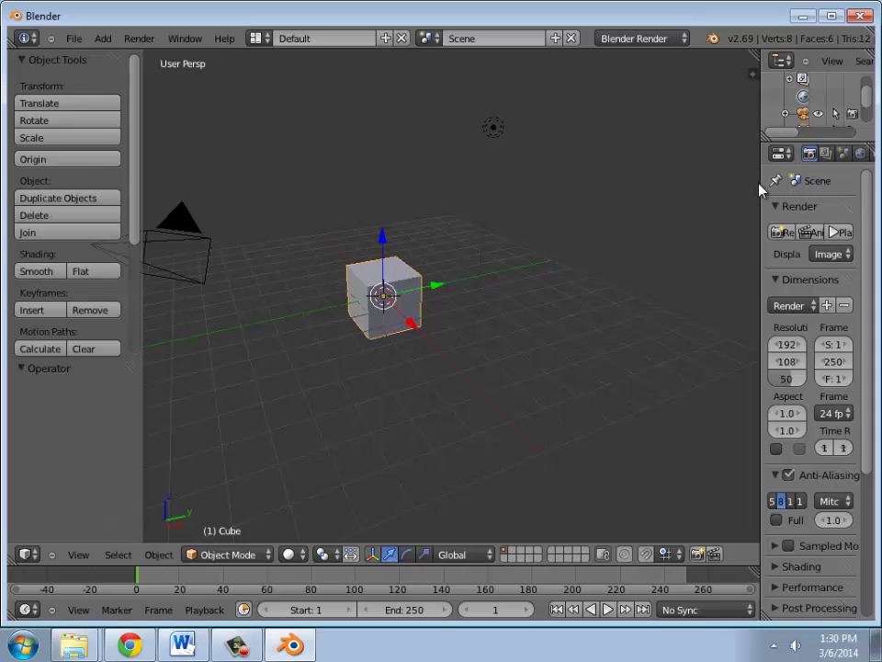
pyautogui.moveTo(759, 185); pyautogui.dragTo(572, 184)
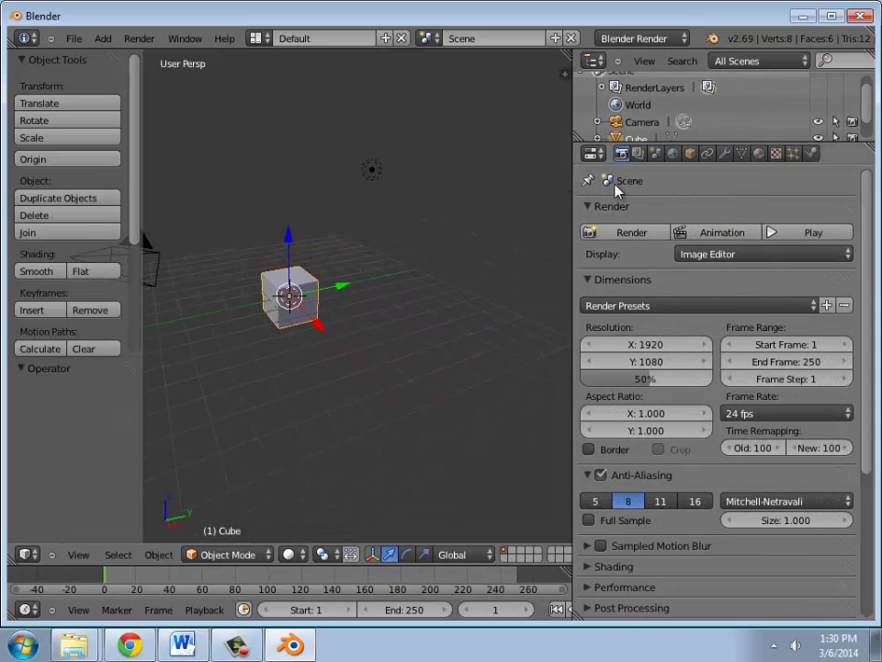
pyautogui.click(759, 152)
pyautogui.scroll(-10, 605, 423)
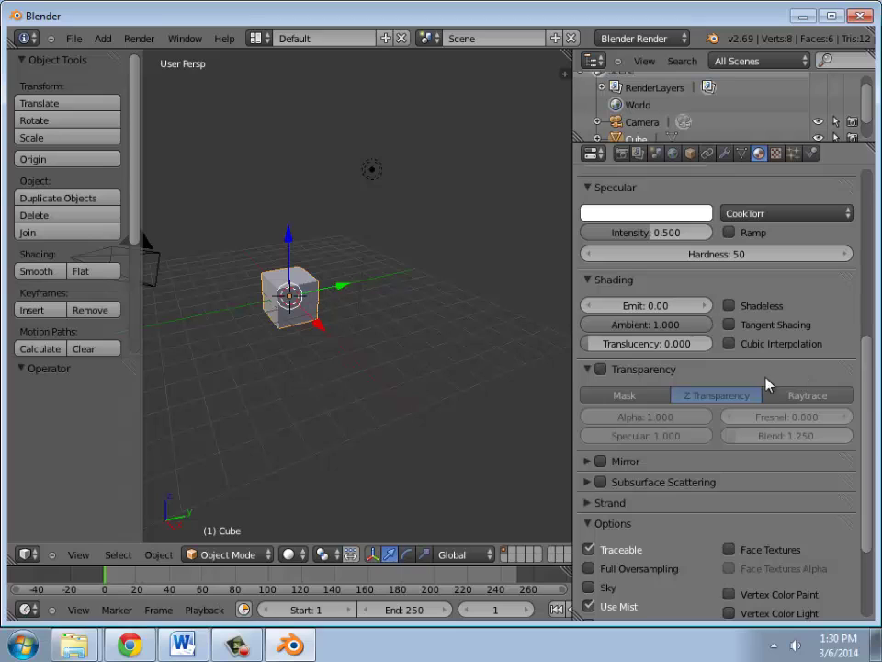
# - Enable Transparency on the cube's material, try Raytrace, then undo back to Z Transparency
pyautogui.click(600, 371)
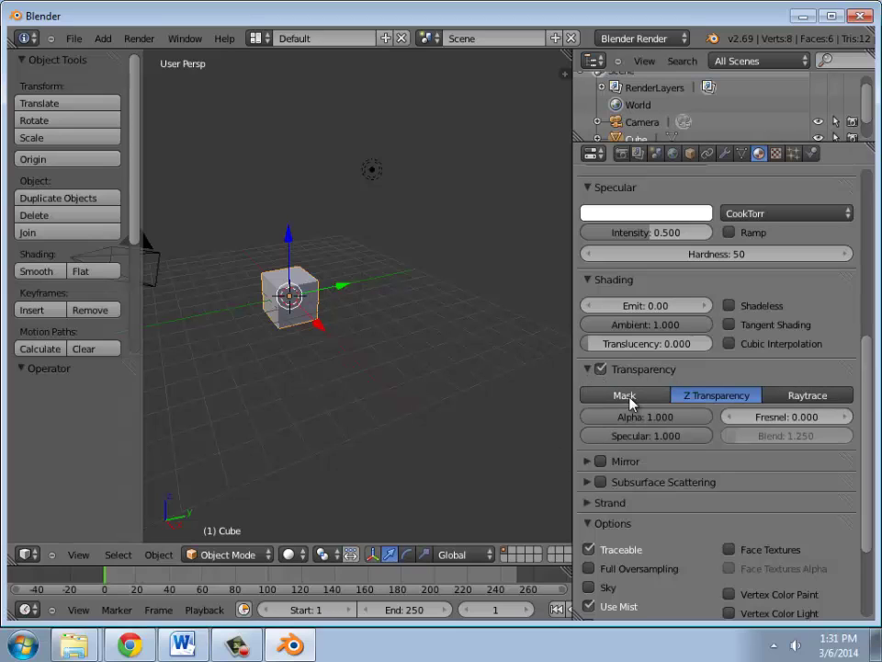
pyautogui.click(795, 395)
pyautogui.hotkey('ctrl', 'z')
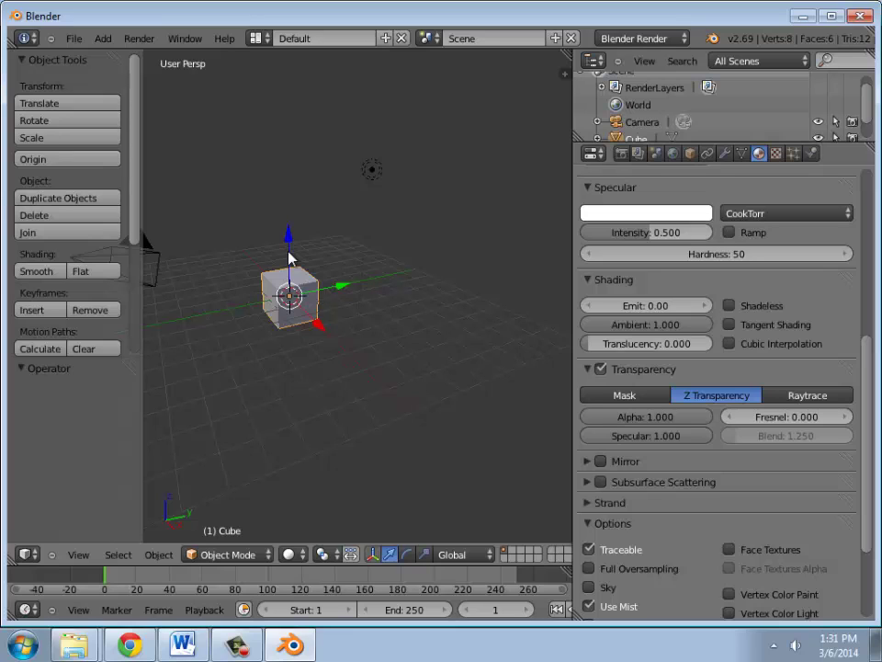
# - Set the material's transparency to Raytrace and make a quick F12 test render
pyautogui.click(832, 401)
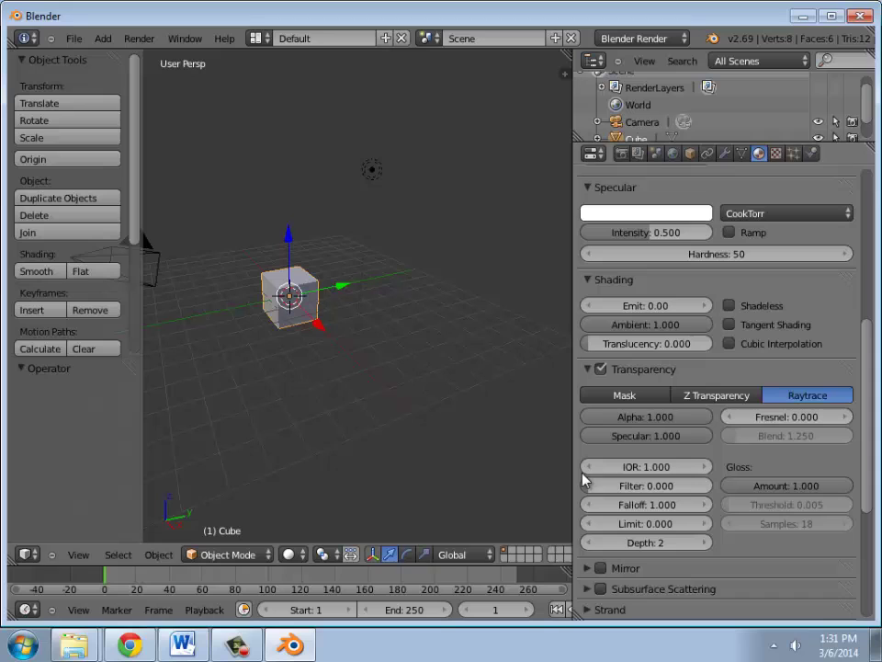
pyautogui.press('F12')
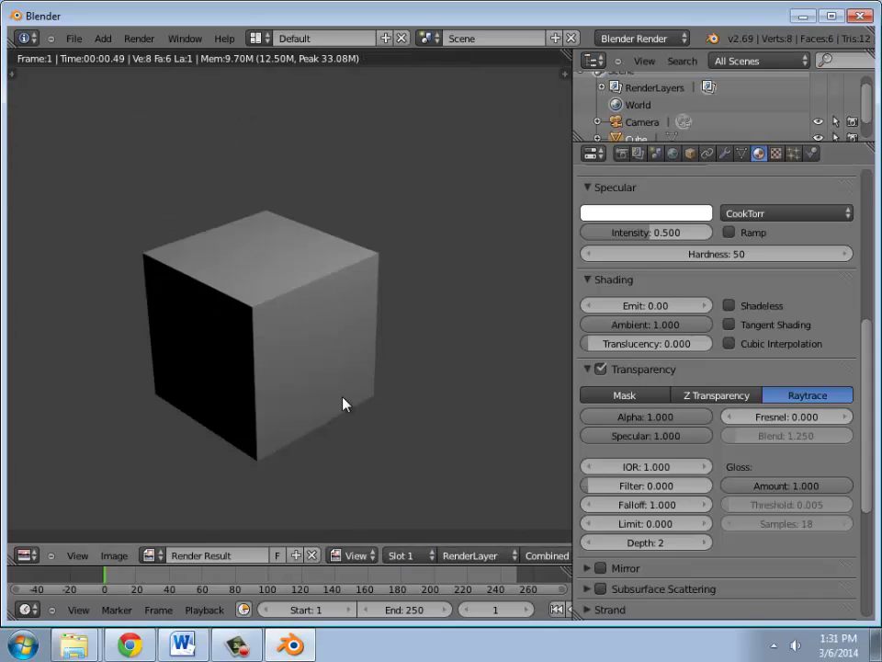
pyautogui.press('Escape')
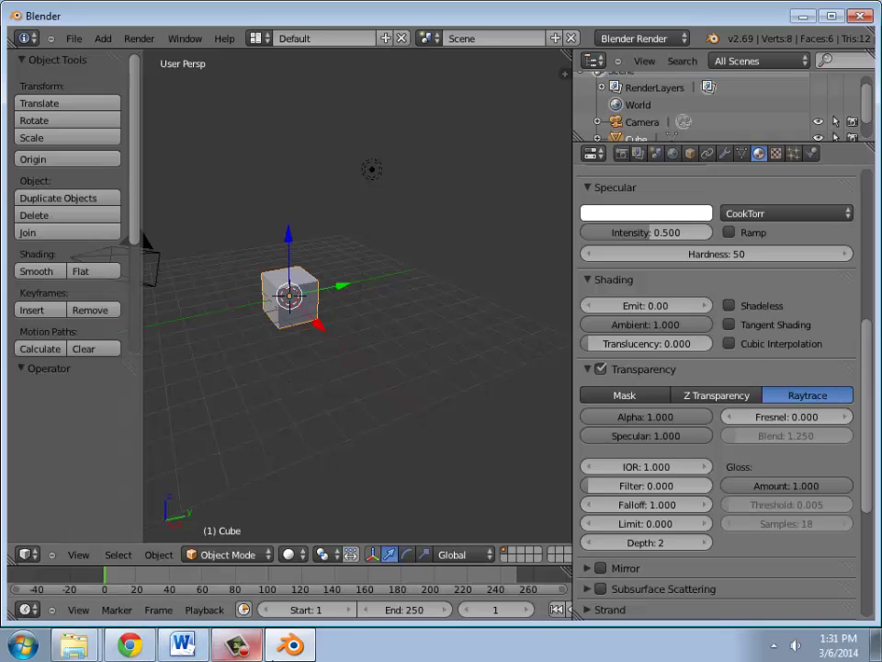
# - Go back to the tutorial's Transparency section and highlight its instructions
pyautogui.click(182, 645)
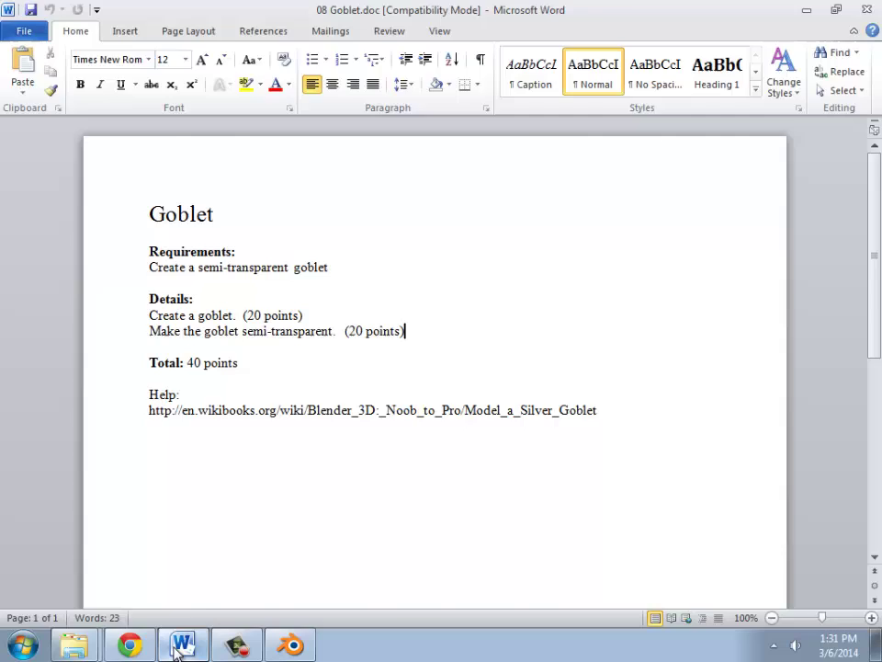
pyautogui.click(129, 645)
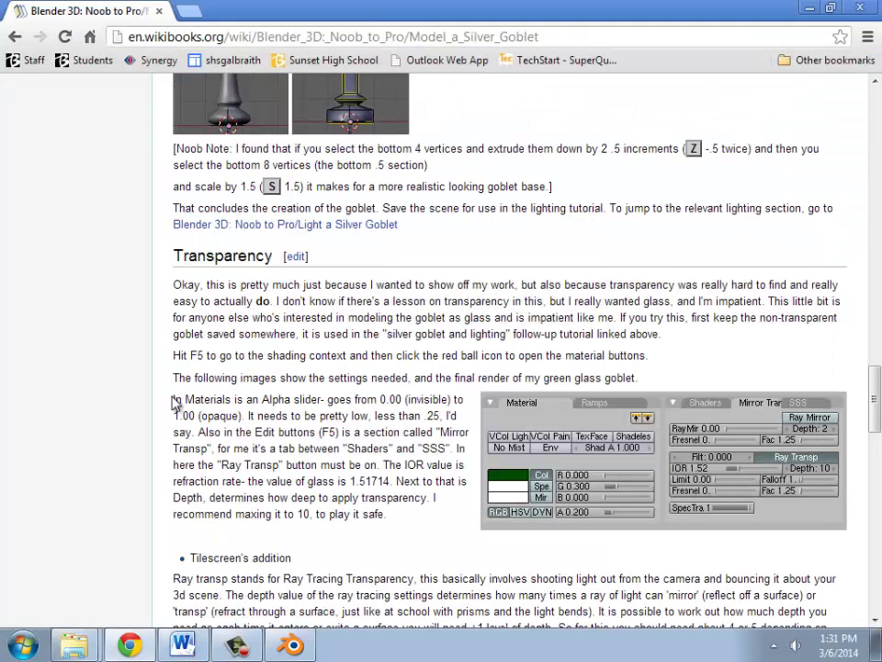
pyautogui.moveTo(171, 290); pyautogui.dragTo(419, 518)
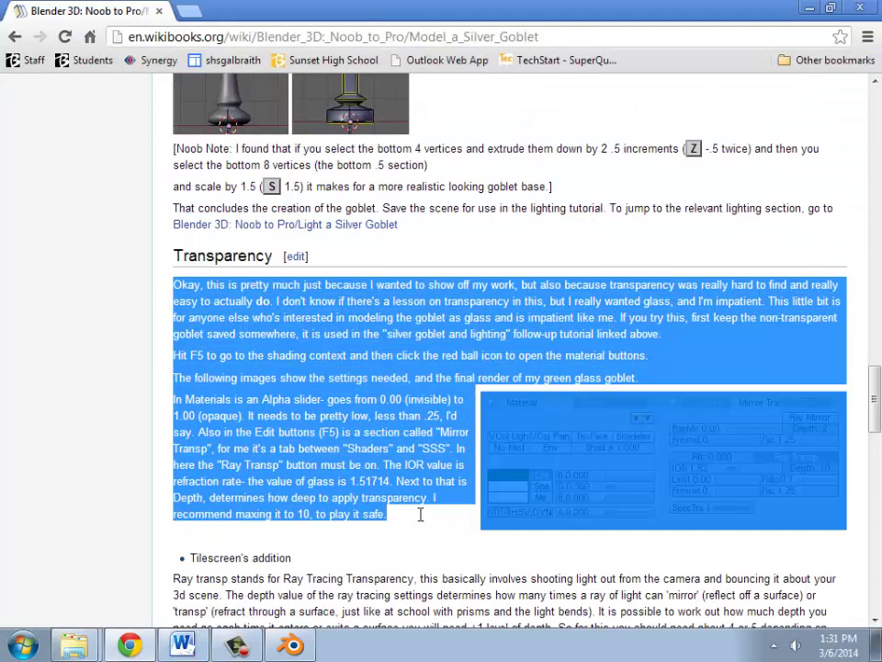
pyautogui.click(353, 464)
# - Lower the cube material's Alpha to 0.531 and check it with an F12 test render
pyautogui.click(291, 645)
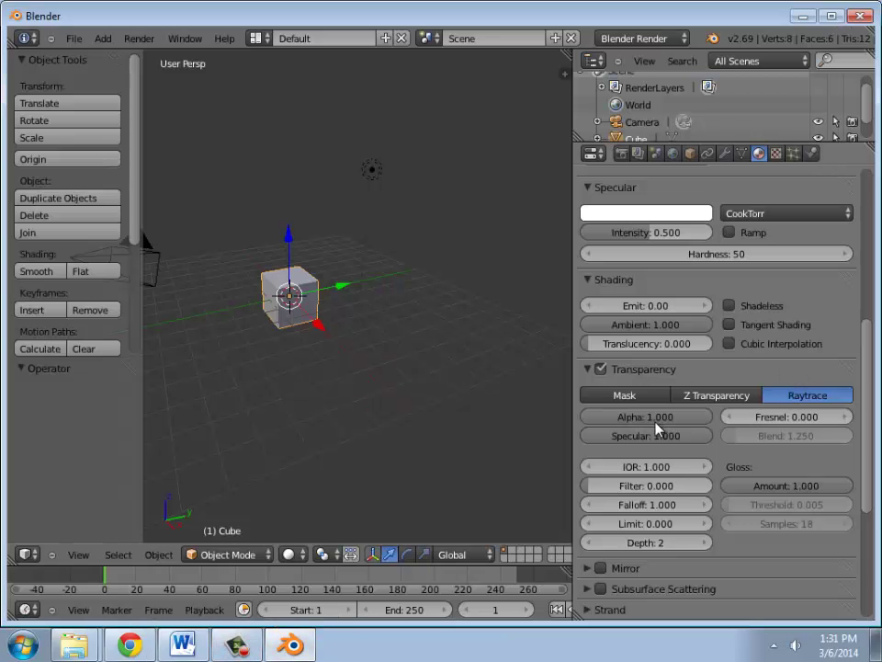
pyautogui.moveTo(656, 424); pyautogui.dragTo(614, 419)
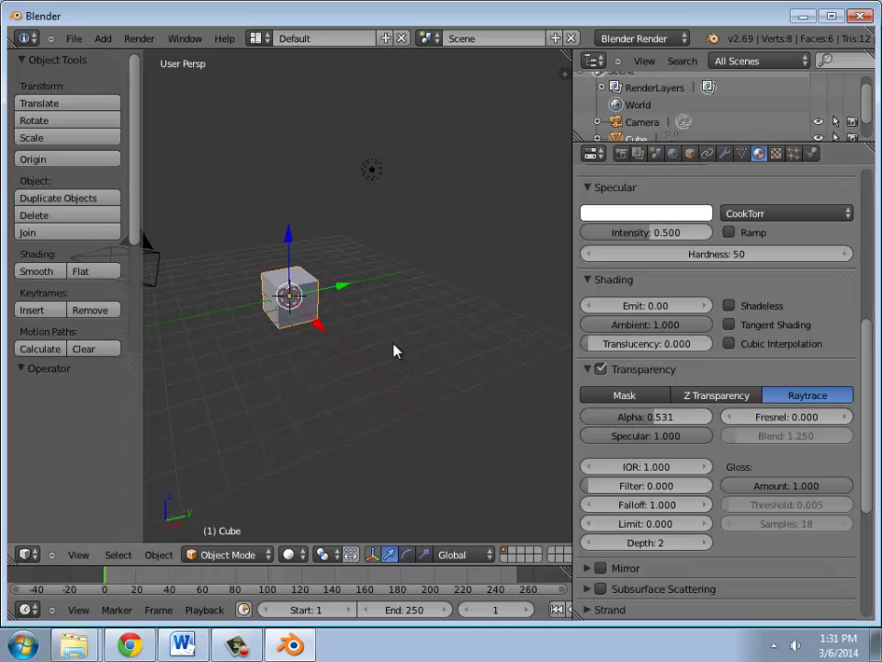
pyautogui.press('F12')
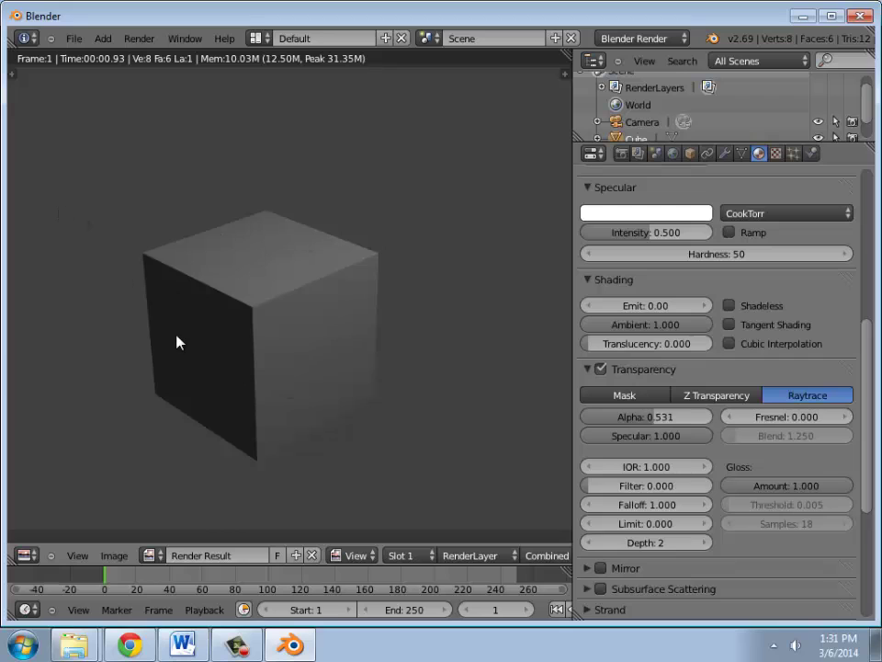
pyautogui.press('Escape')
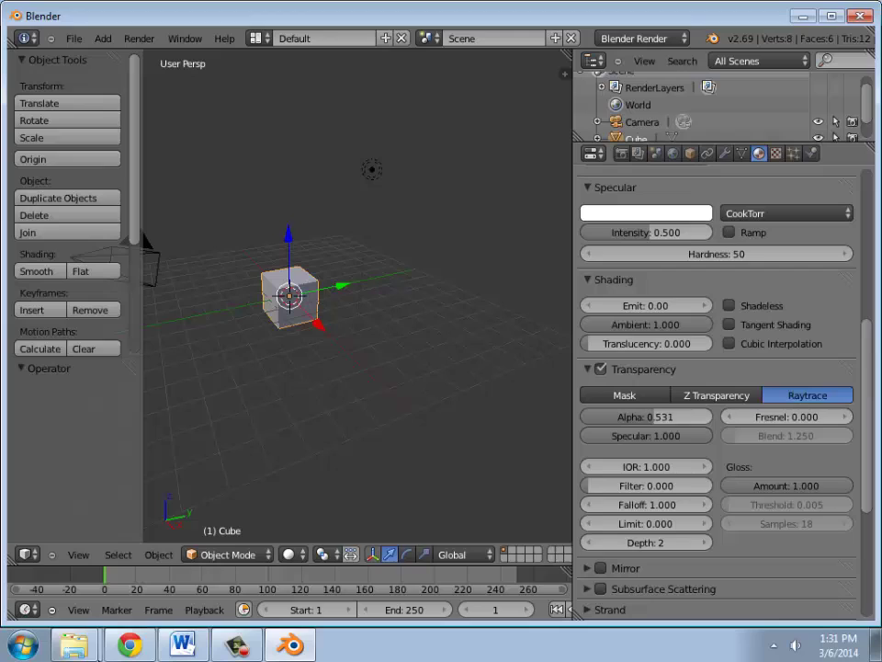
# - Glance at the tutorial, then review the material's Transparency (Alpha 0.531, IOR 1.000, Depth 2) and Options settings
pyautogui.click(130, 646)
pyautogui.scroll(-3, 354, 484)
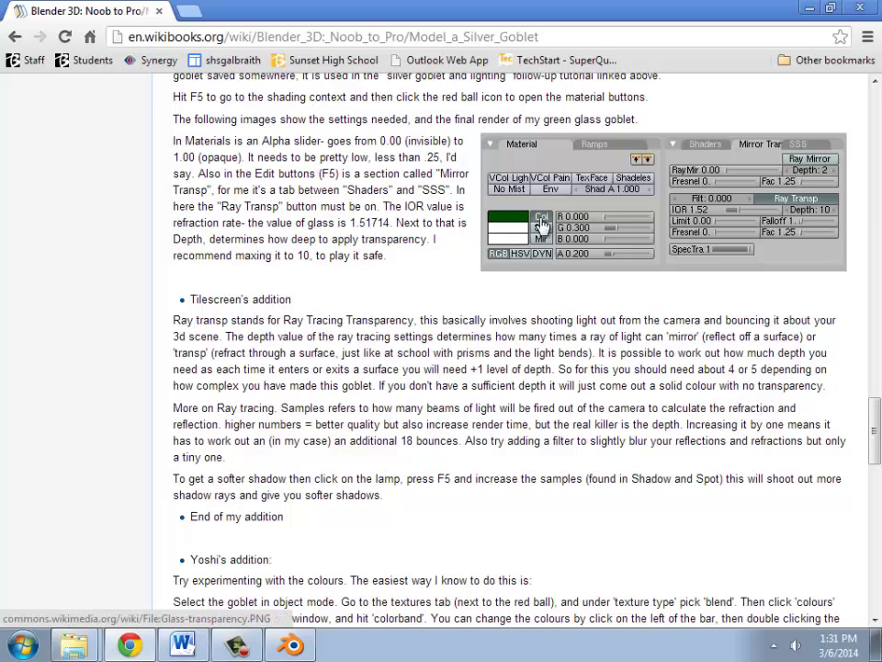
pyautogui.click(292, 647)
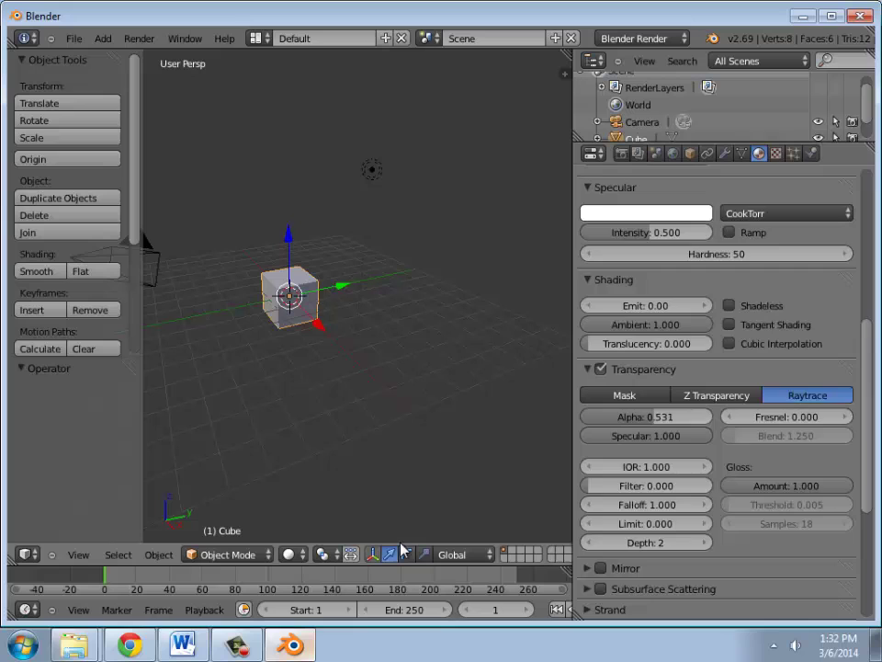
pyautogui.scroll(5, 593, 395)
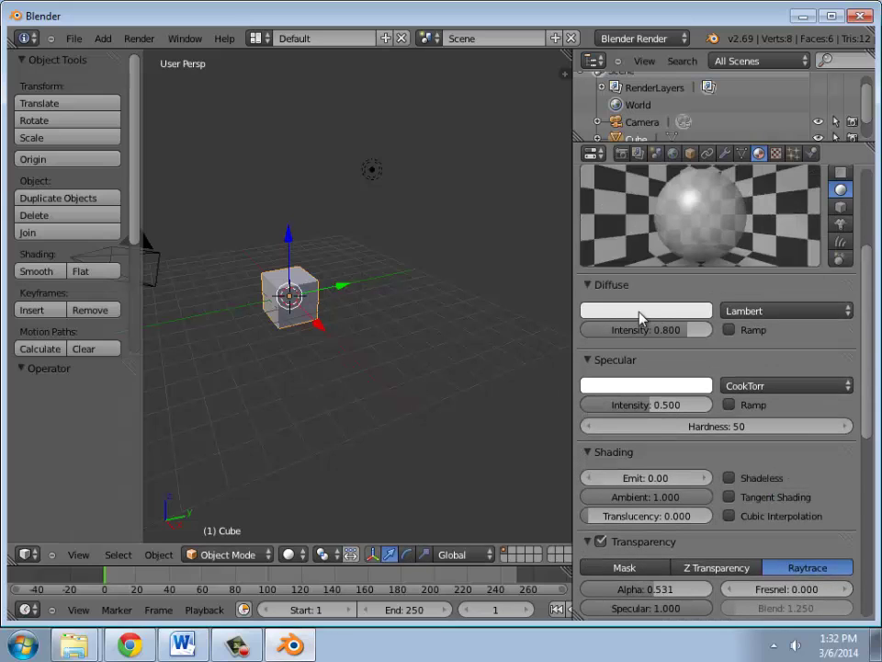
pyautogui.scroll(-2, 604, 469)
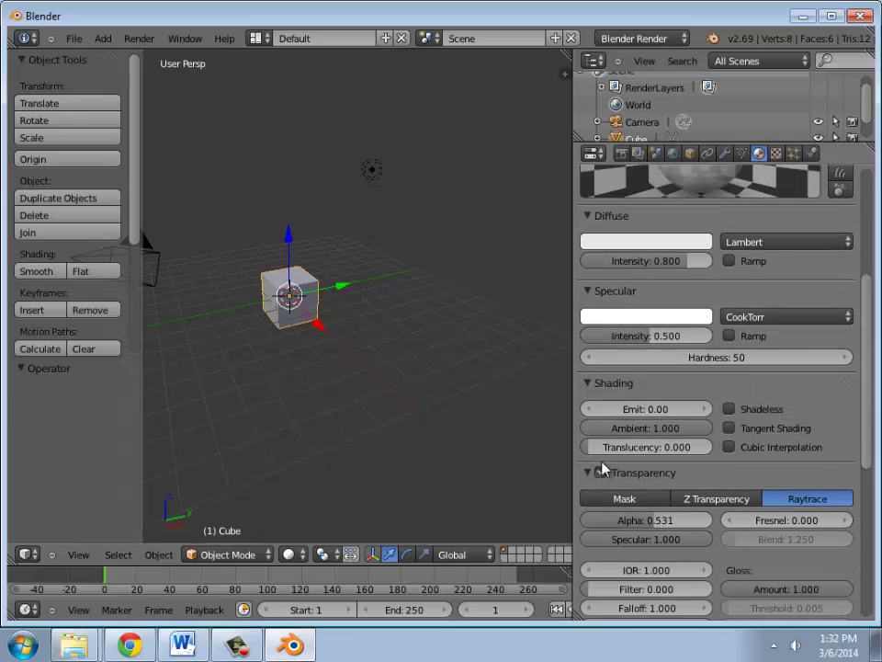
pyautogui.scroll(-3, 735, 429)
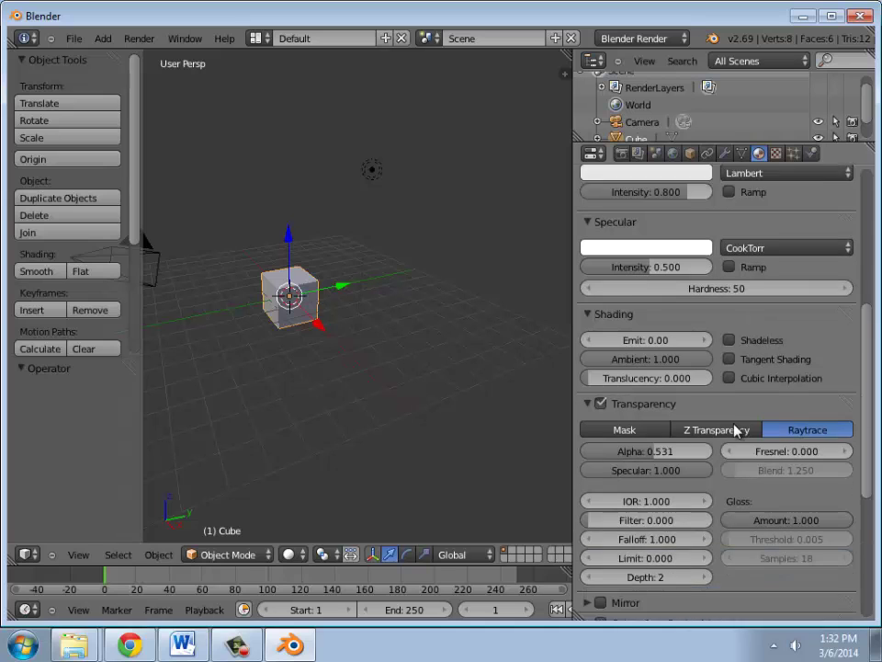
pyautogui.scroll(1, 639, 467)
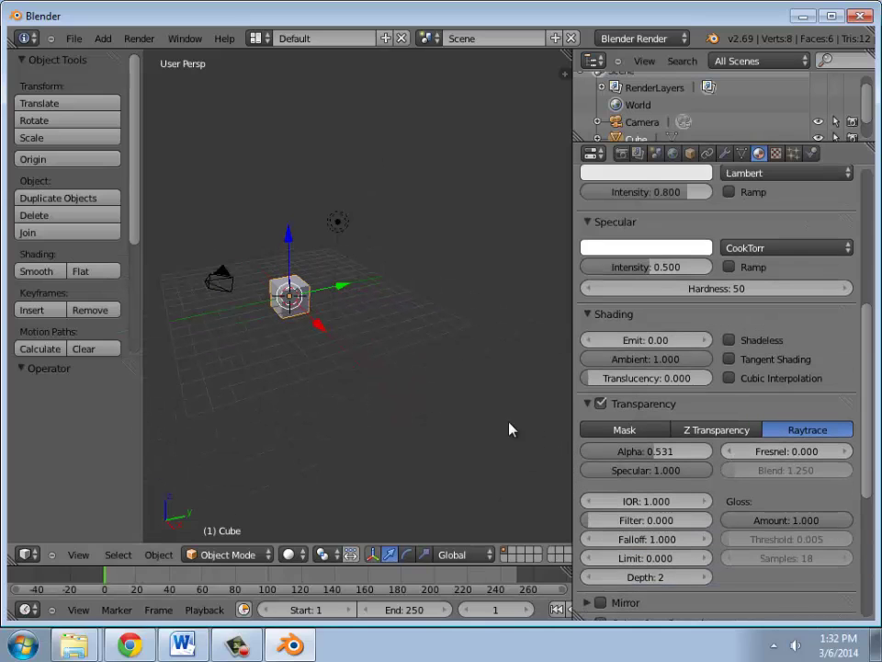
pyautogui.scroll(-7, 765, 386)
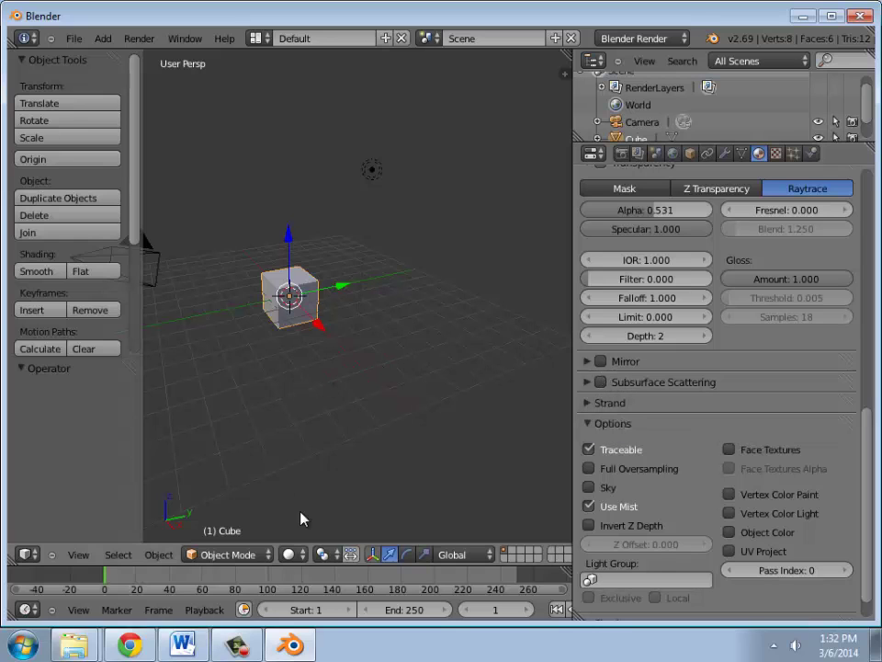
pyautogui.click(130, 644)
pyautogui.scroll(-6, 537, 322)
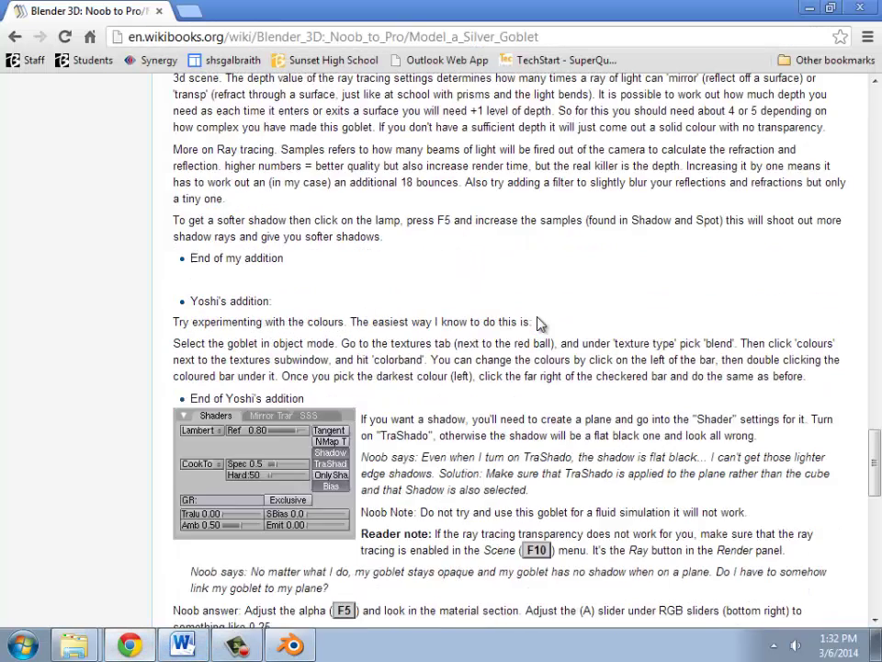
pyautogui.scroll(-4, 529, 319)
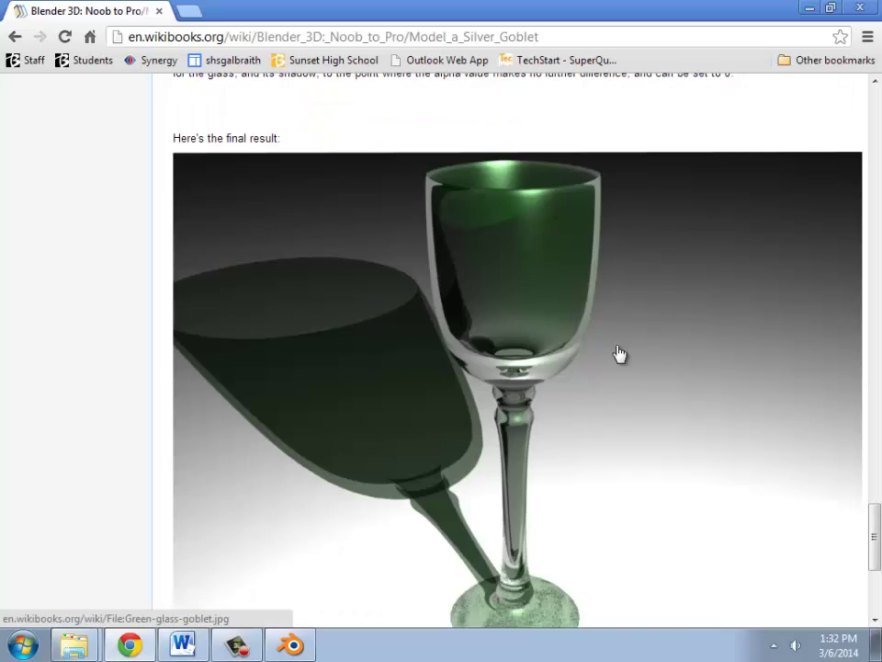
pyautogui.scroll(-2, 598, 418)
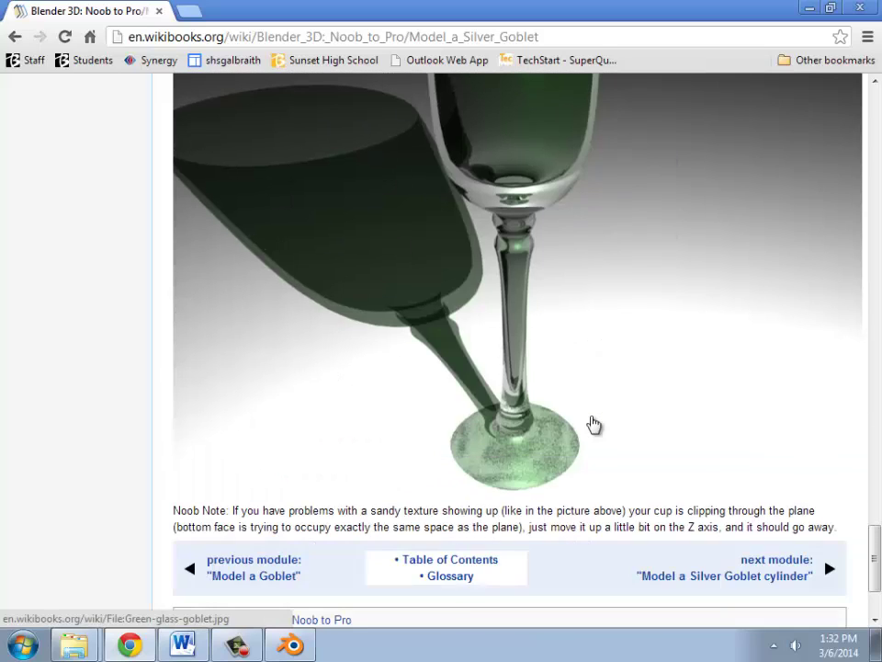
pyautogui.scroll(2, 593, 423)
pyautogui.scroll(-2, 593, 423)
pyautogui.scroll(1, 590, 424)
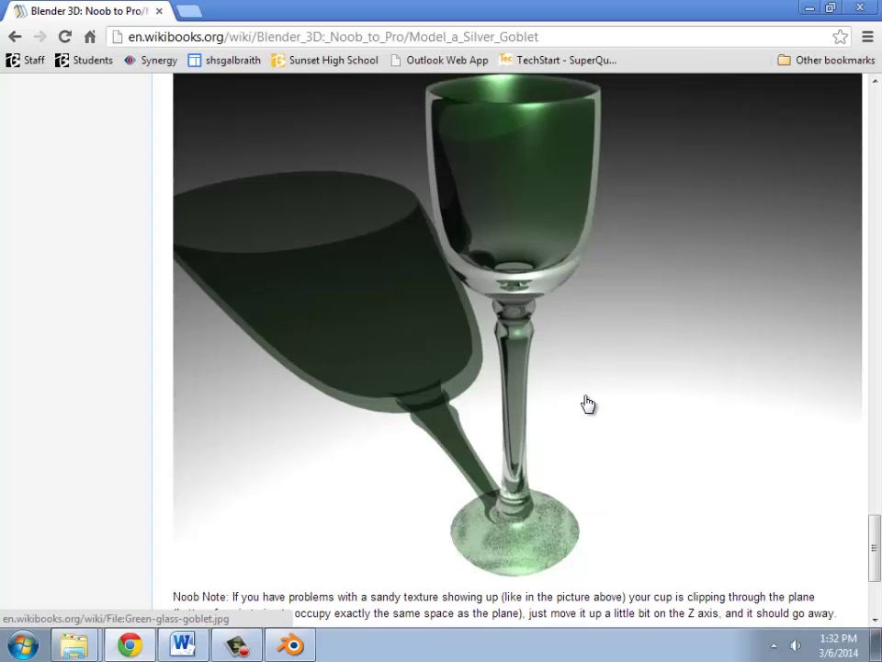
pyautogui.scroll(2, 586, 403)
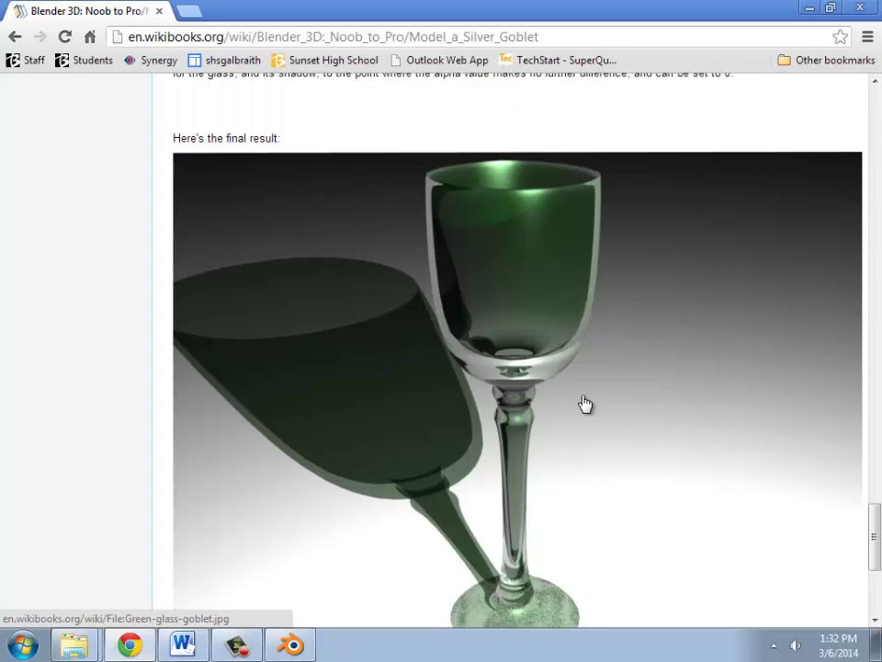
pyautogui.scroll(-2, 580, 403)
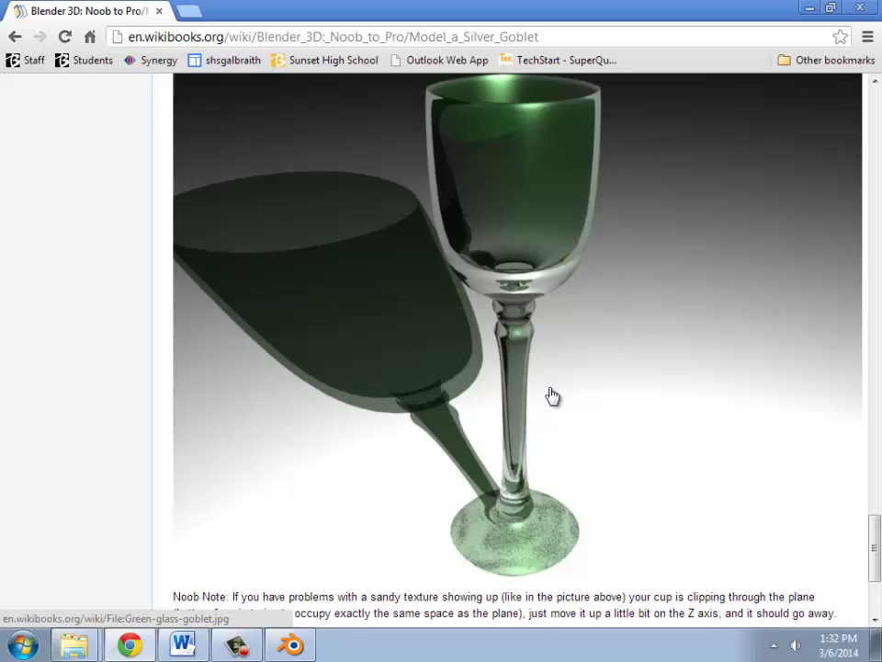
pyautogui.scroll(5, 567, 457)
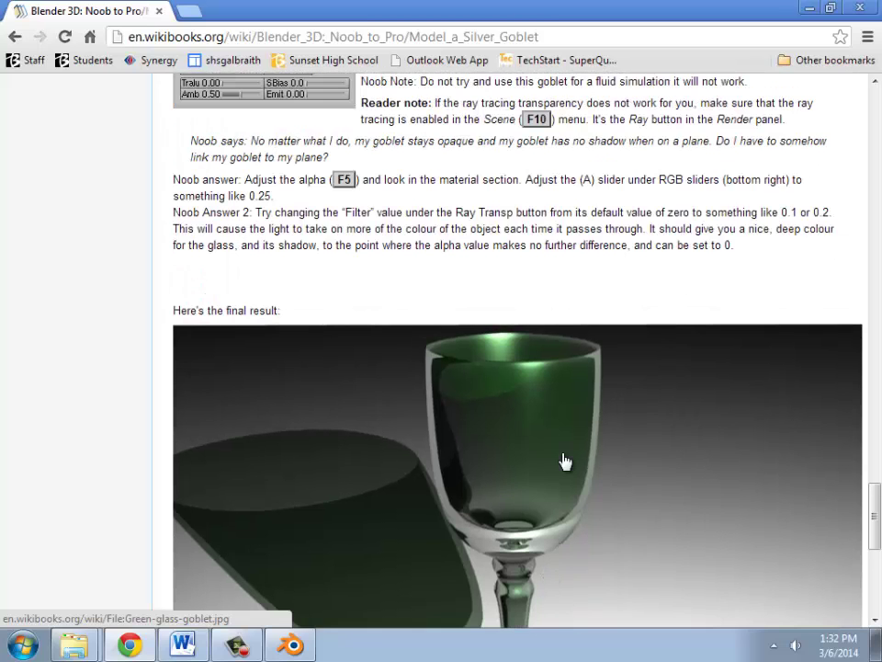
pyautogui.scroll(-5, 565, 461)
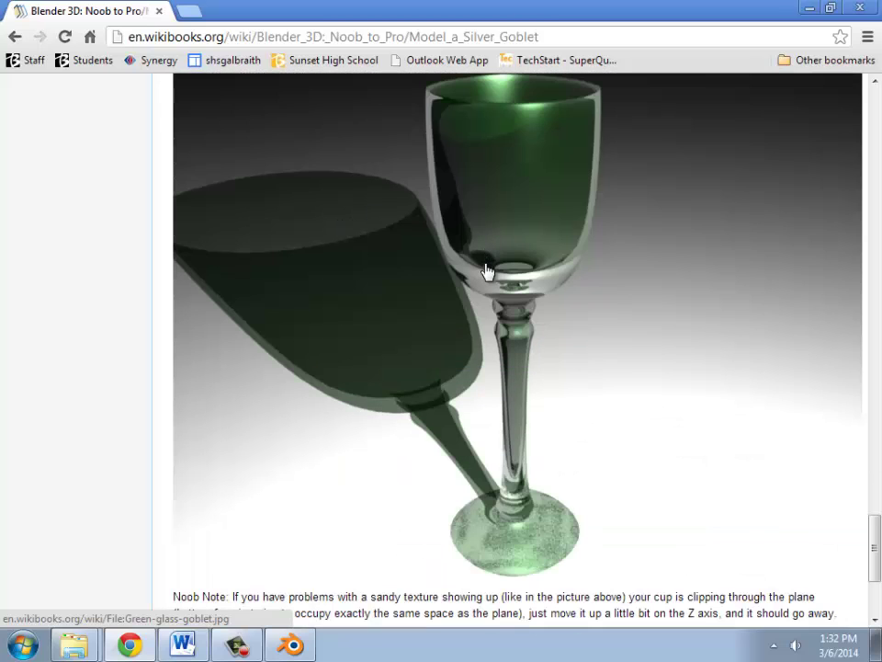
pyautogui.scroll(10, 487, 272)
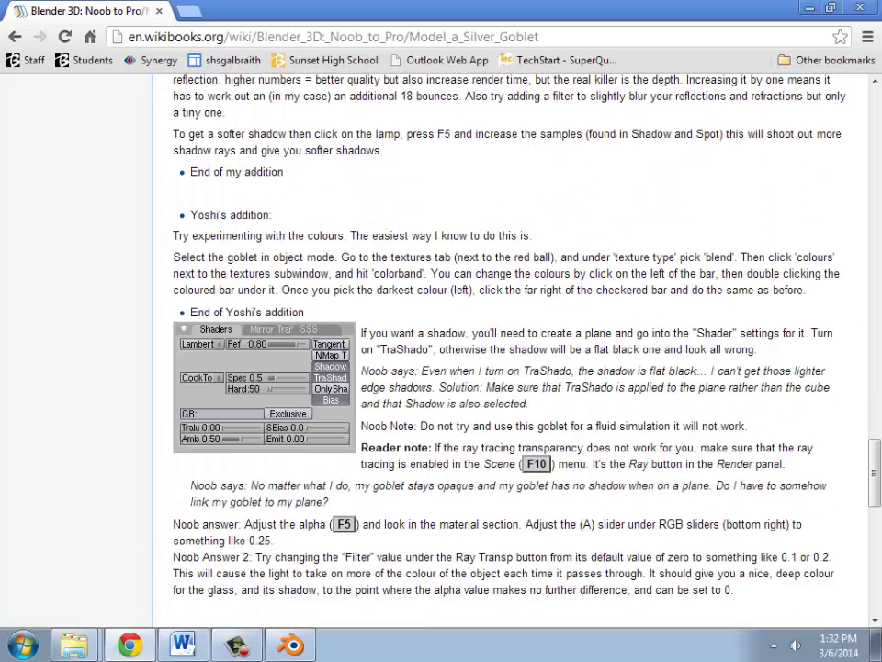
# - Bring up the gobletVRamesh.blend scene in Blender and select the goblet
pyautogui.press('super+d')
pyautogui.hotkey('alt', 'Tab')
pyautogui.scroll(-2, 406, 245)
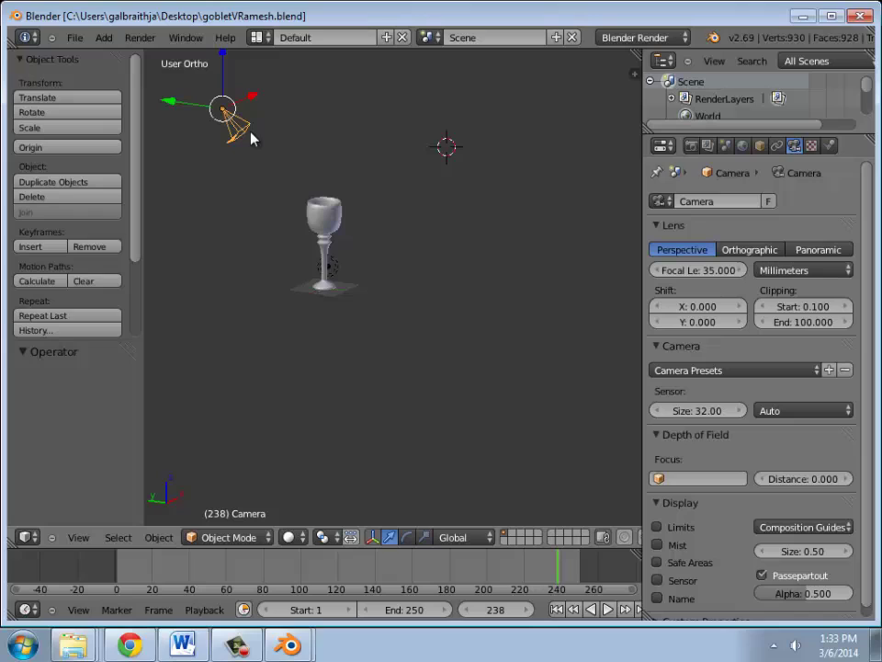
pyautogui.scroll(2, 426, 294)
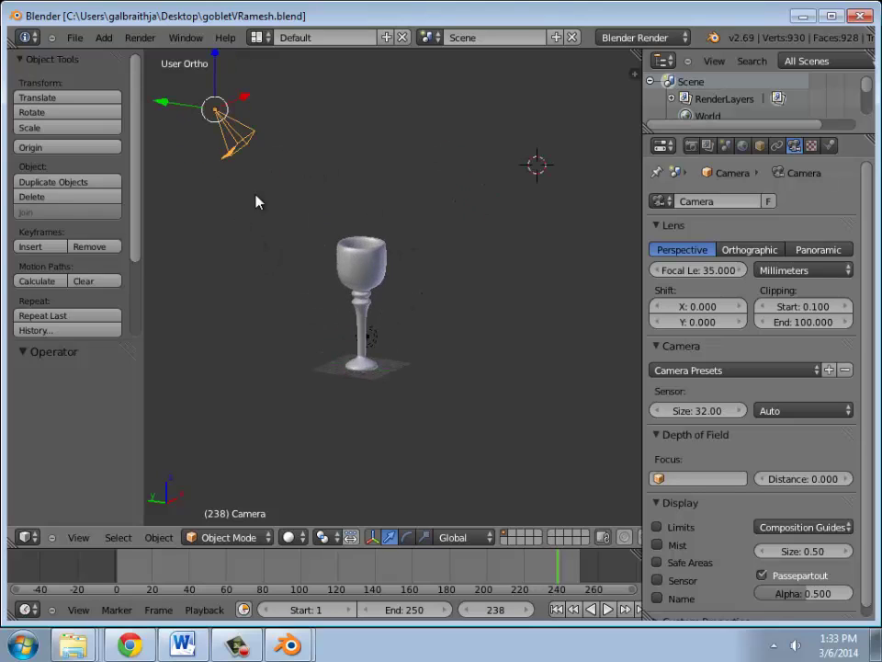
pyautogui.rightClick(363, 273)
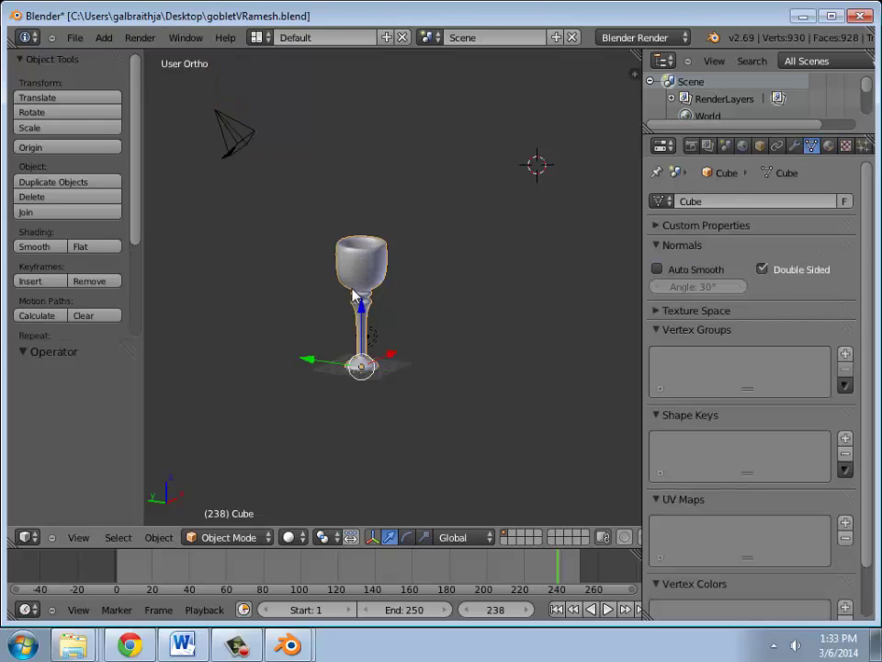
# - Show the goblet's raytraced Alpha 0.200 material and make an F12 test render
pyautogui.click(828, 146)
pyautogui.scroll(-5, 689, 367)
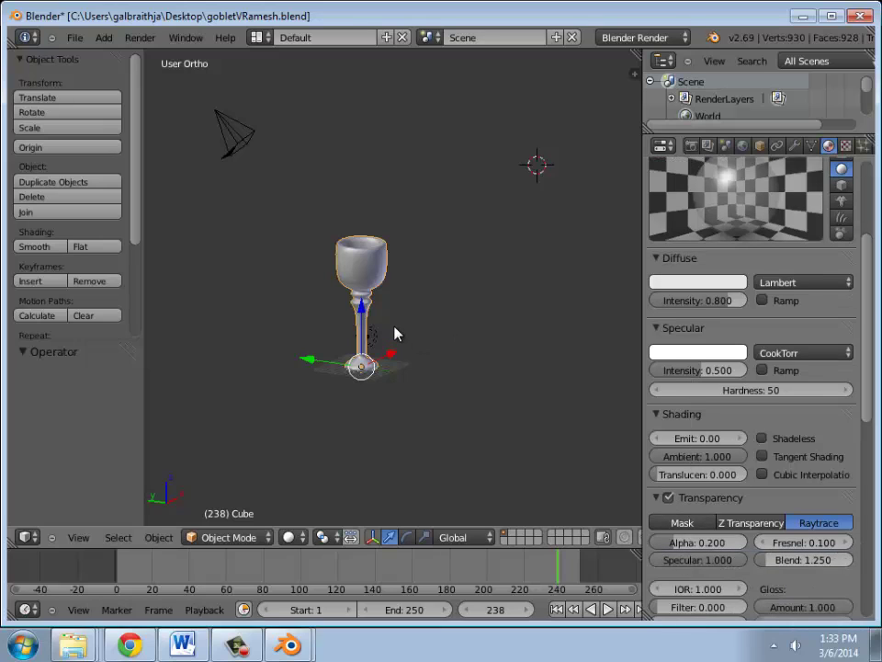
pyautogui.press('F12')
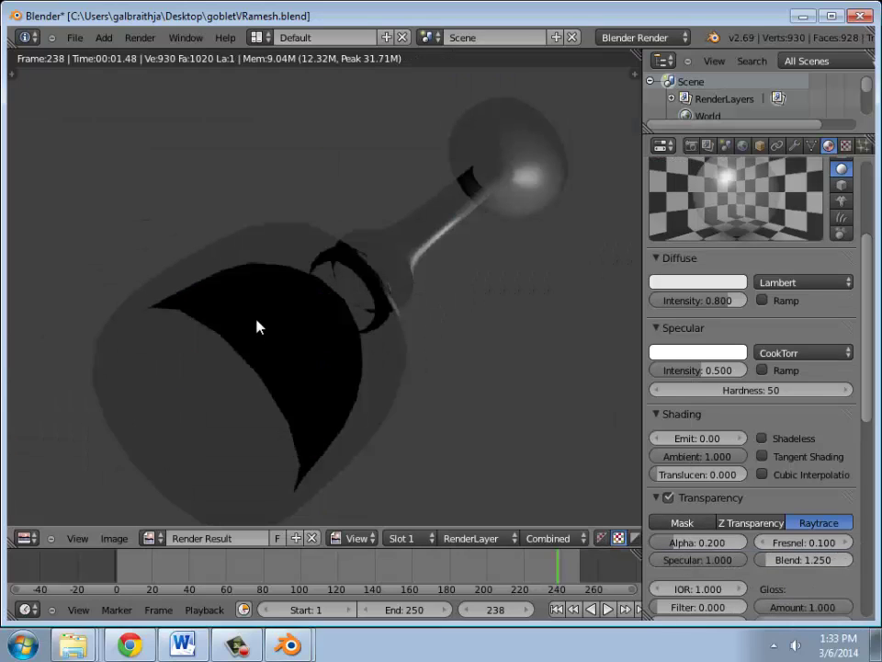